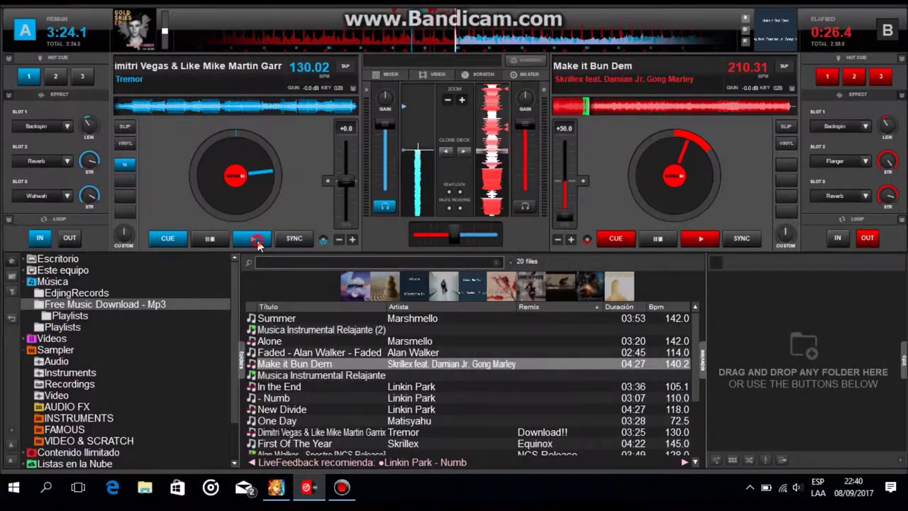
# Start playing Tremor on deck A and briefly switch the Wahwah effect on and off
pyautogui.click(257, 241)
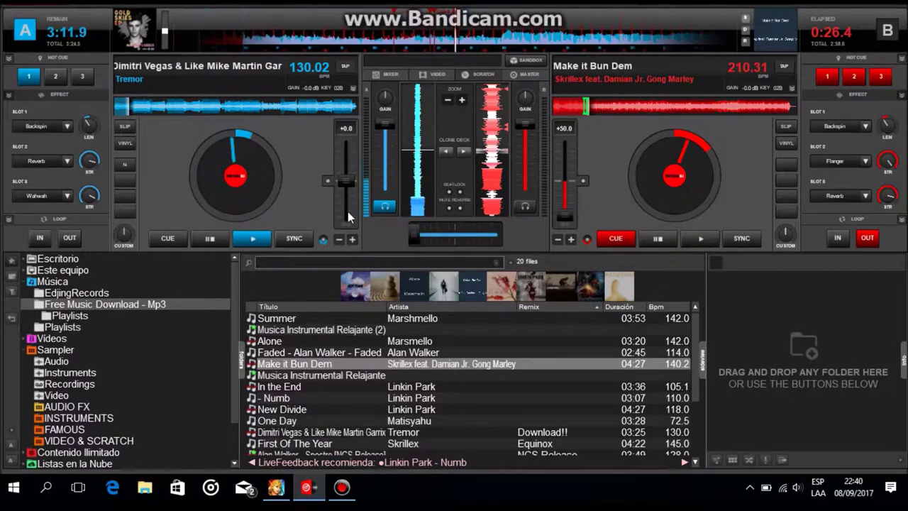
pyautogui.click(43, 196)
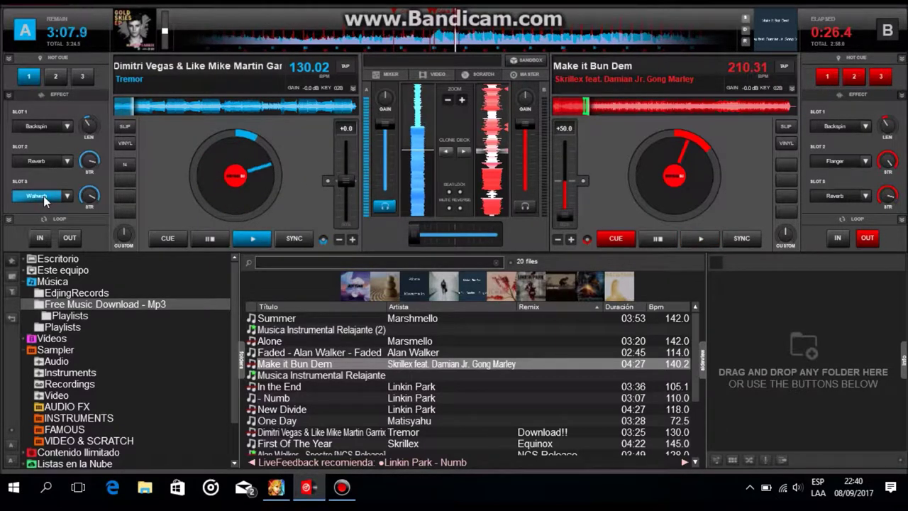
pyautogui.click(44, 197)
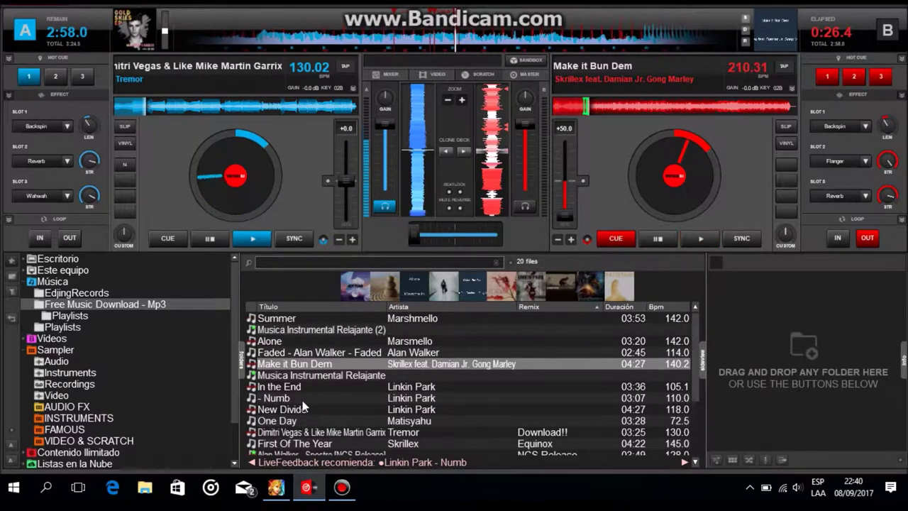
# Load Alan Walker - Spectre [NCS Release] onto deck B, reset its pitch to +0.0 and start playback
pyautogui.scroll(-2, 322, 358)
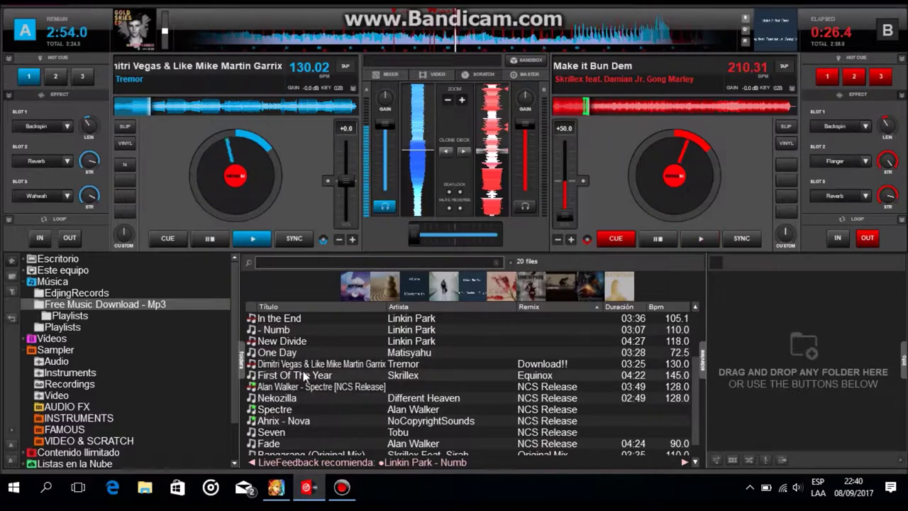
pyautogui.moveTo(302, 388); pyautogui.dragTo(678, 181)
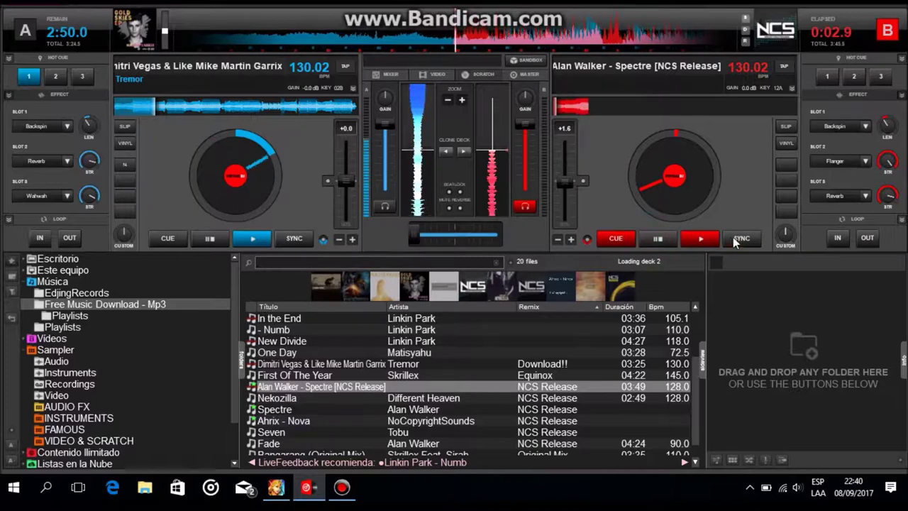
pyautogui.click(583, 183)
pyautogui.click(699, 239)
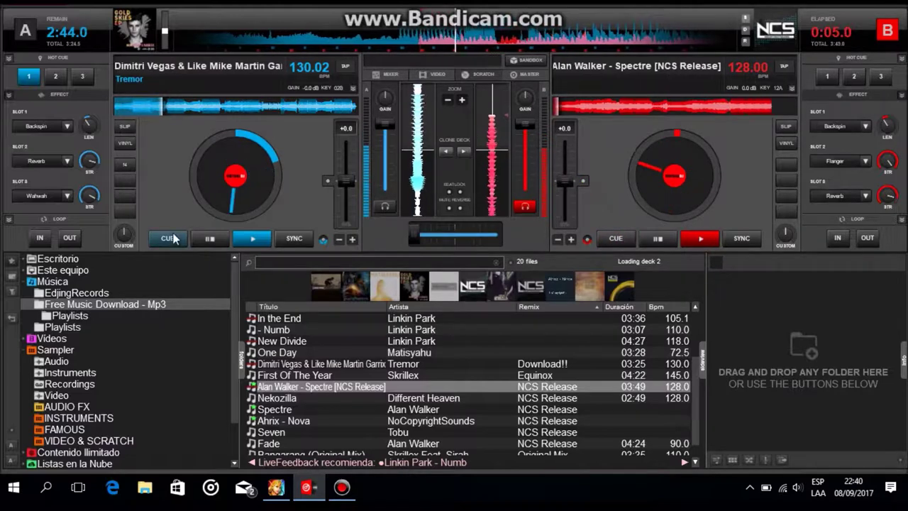
# Apply Backspin to deck A, and briefly switch the Reverb effect on and off on deck B
pyautogui.click(43, 126)
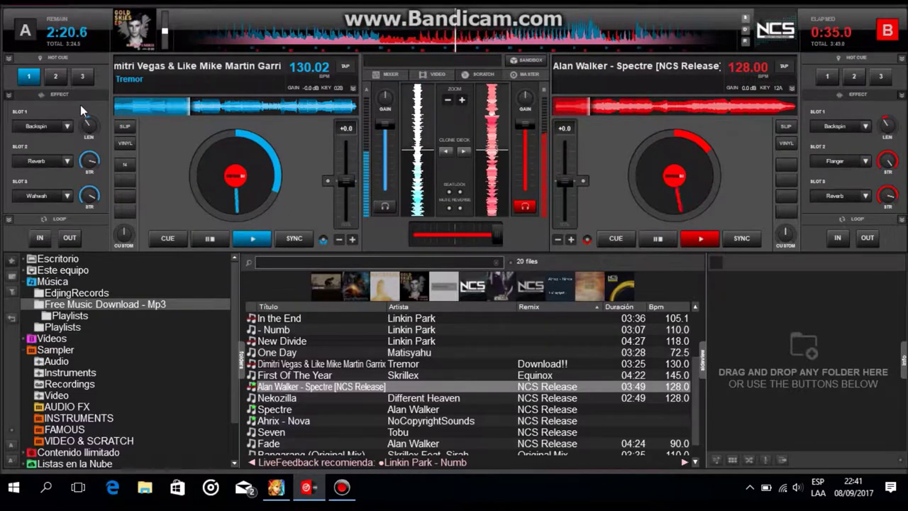
pyautogui.click(836, 199)
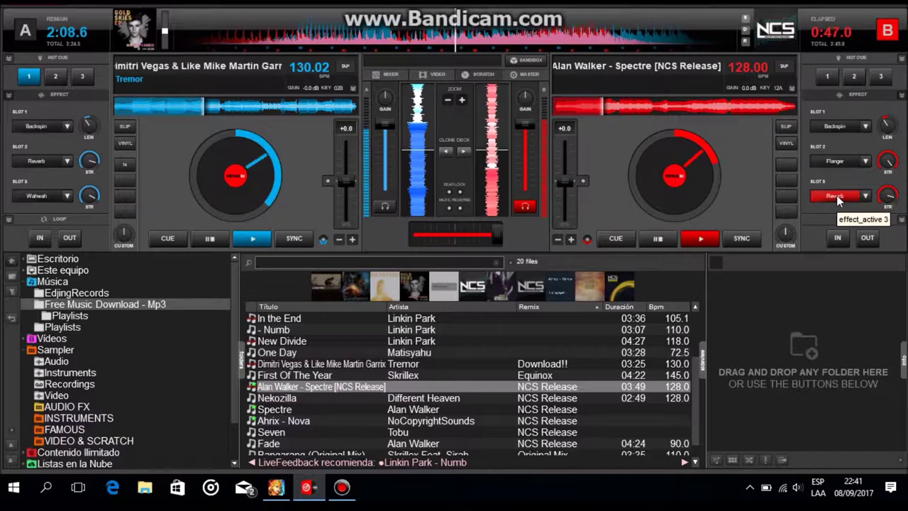
pyautogui.click(837, 196)
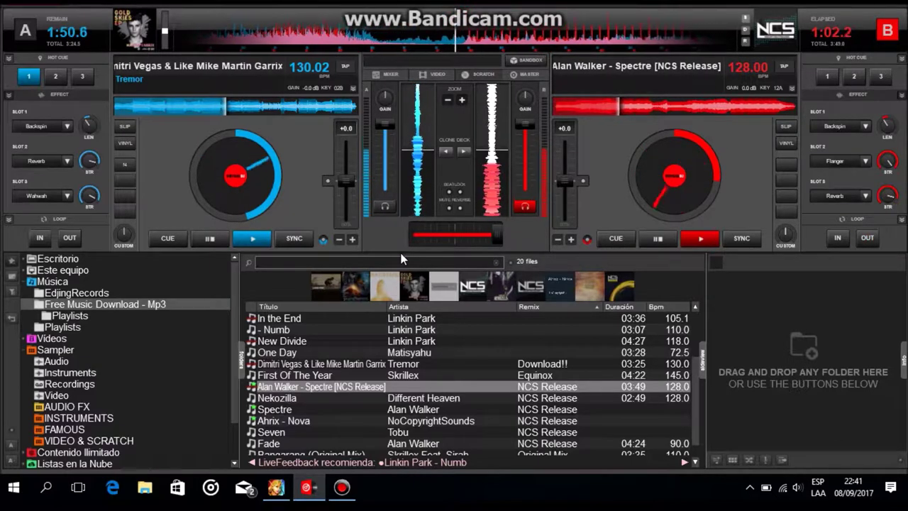
# Load Ahrix - Nova onto deck A, start it, and apply Backspin to deck B for the transition
pyautogui.scroll(-1, 381, 414)
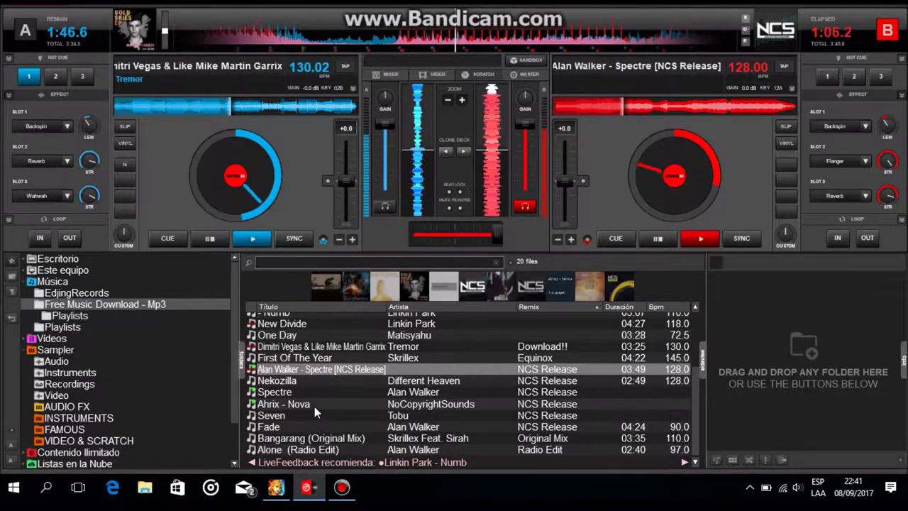
pyautogui.moveTo(314, 407); pyautogui.dragTo(230, 157)
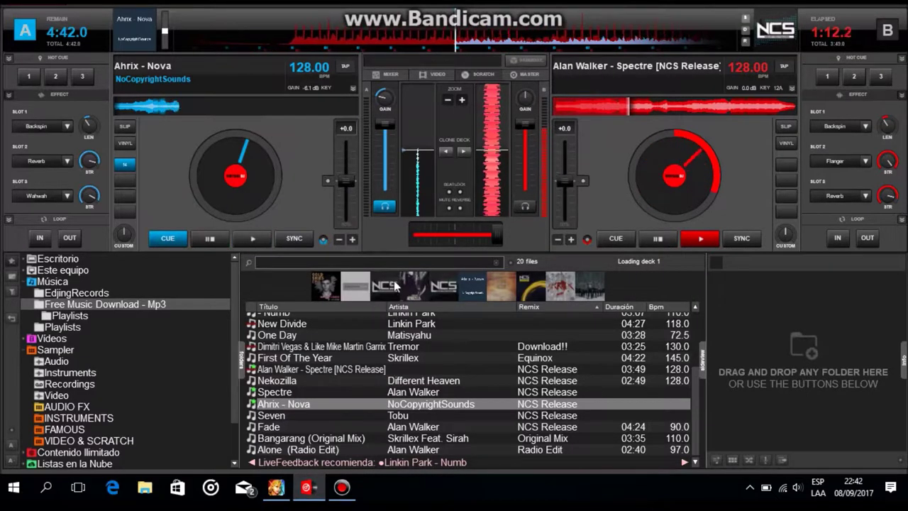
pyautogui.click(251, 241)
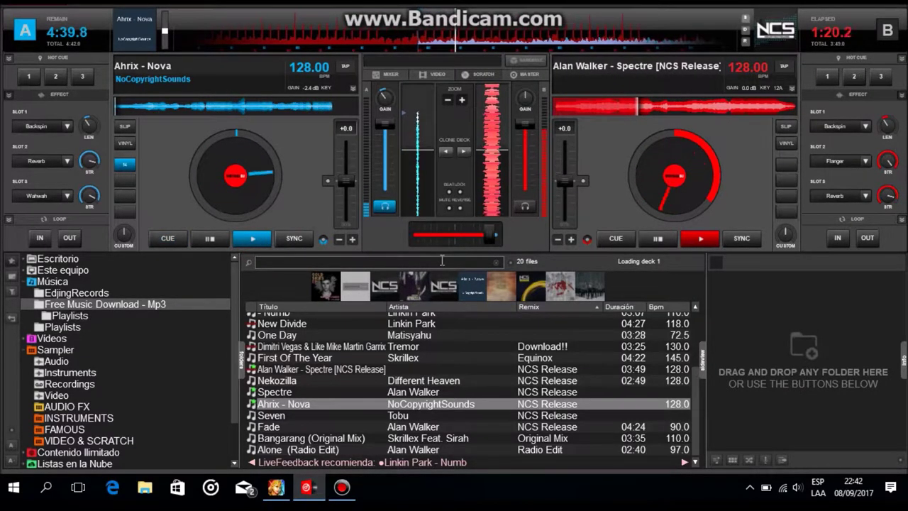
pyautogui.click(835, 126)
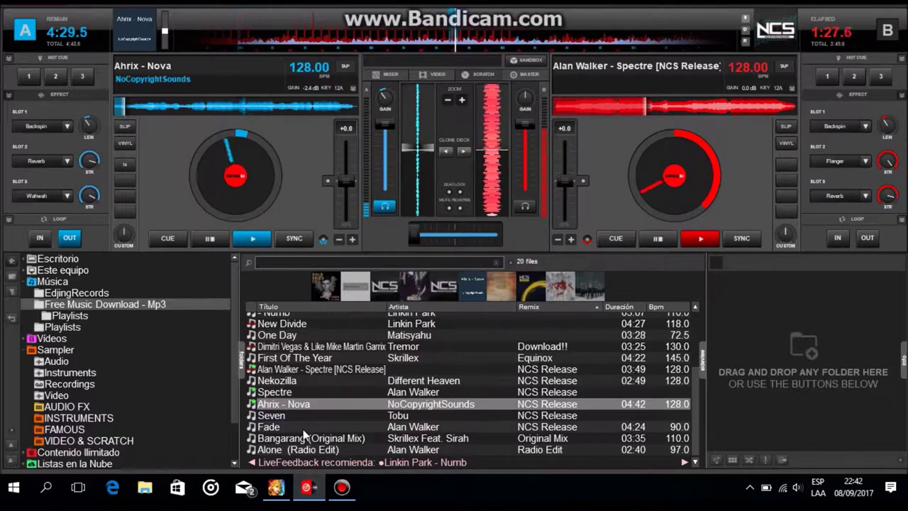
# Load Fade by Alan Walker onto deck B and start it, applying Backspin to deck A for the transition
pyautogui.moveTo(304, 430); pyautogui.dragTo(681, 185)
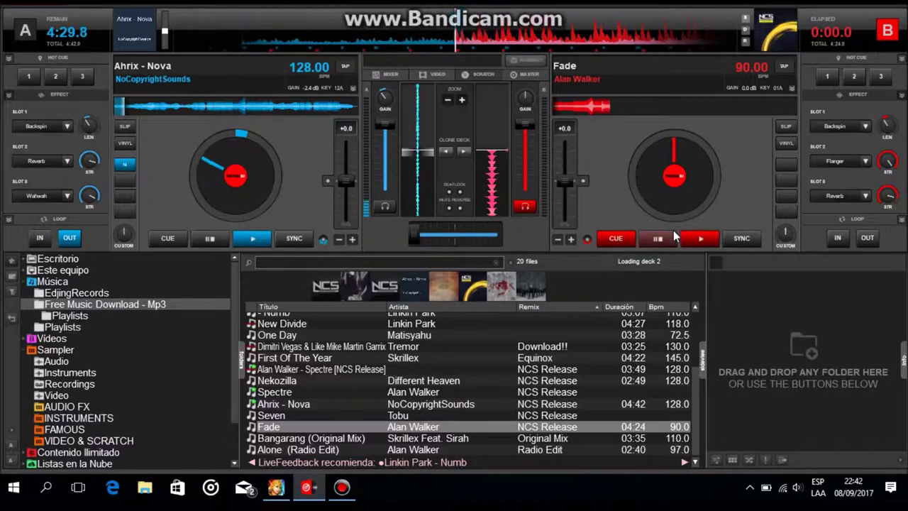
pyautogui.click(701, 239)
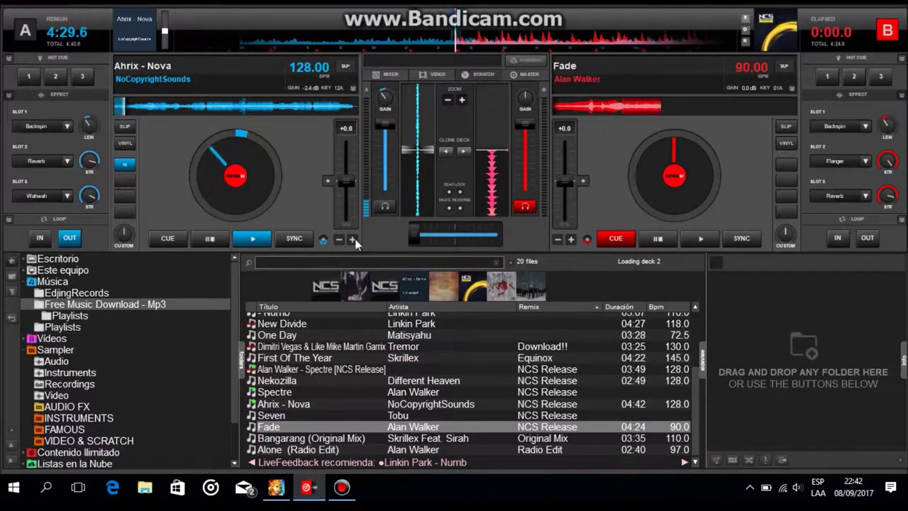
pyautogui.click(51, 126)
pyautogui.click(717, 238)
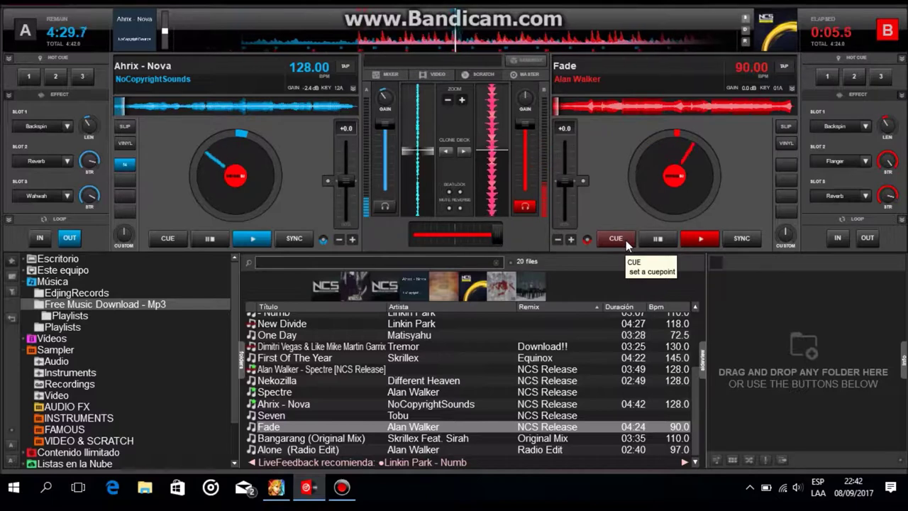
# Loop a short section of Fade on deck B and release the loop
pyautogui.press('o')
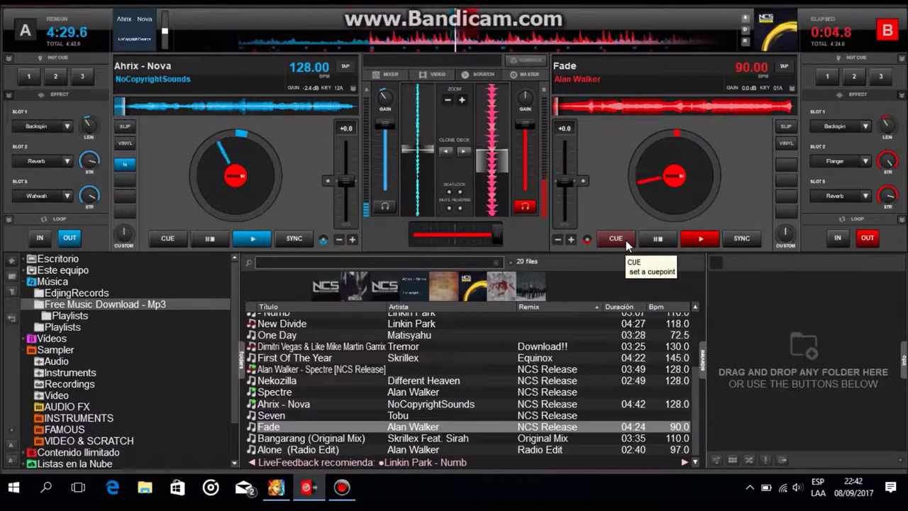
pyautogui.press('o')
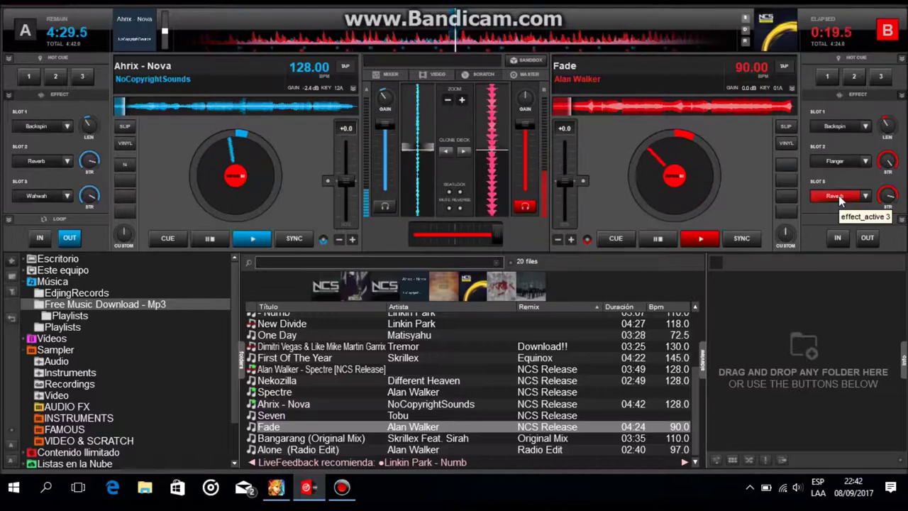
# Release the loop on deck A, return control to deck B and switch off its Reverb effect
pyautogui.press('Tab')
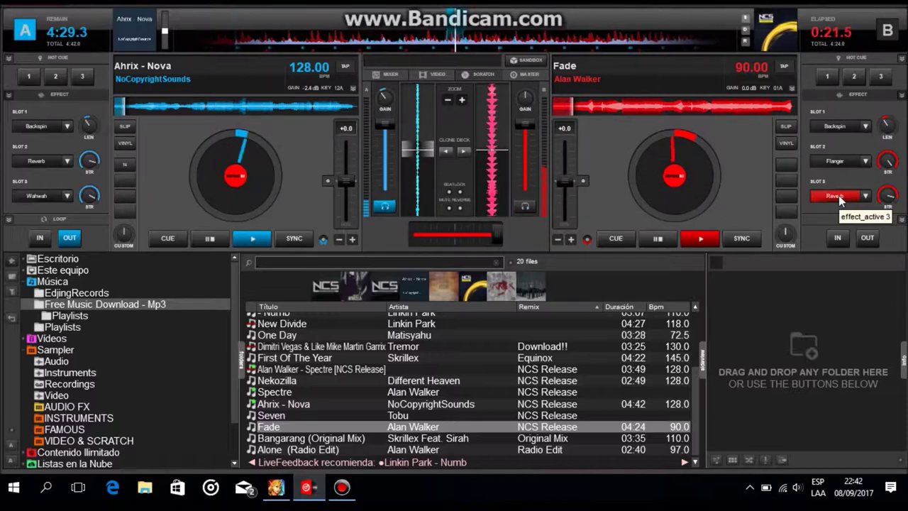
pyautogui.press('Tab')
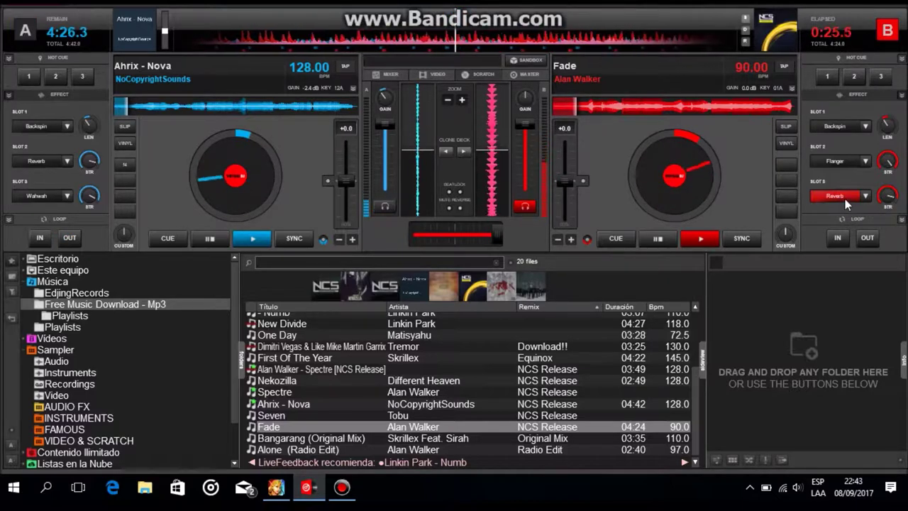
pyautogui.click(845, 196)
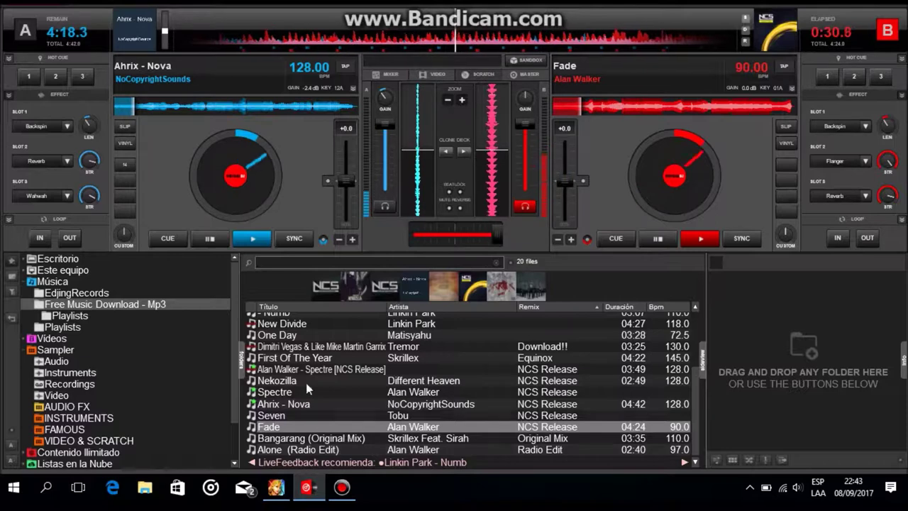
# Load Seven by Tobu onto deck A, reset its pitch to +0.0 and start playback
pyautogui.scroll(3, 287, 341)
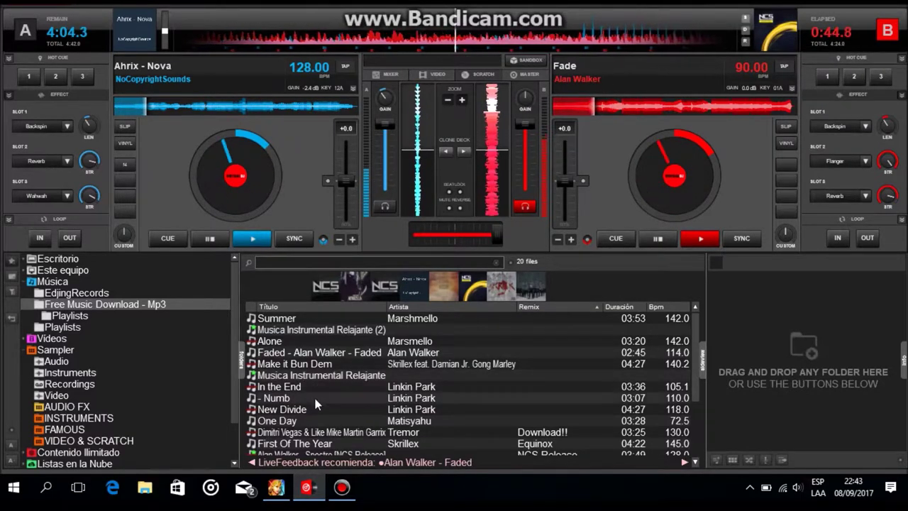
pyautogui.scroll(-1, 315, 420)
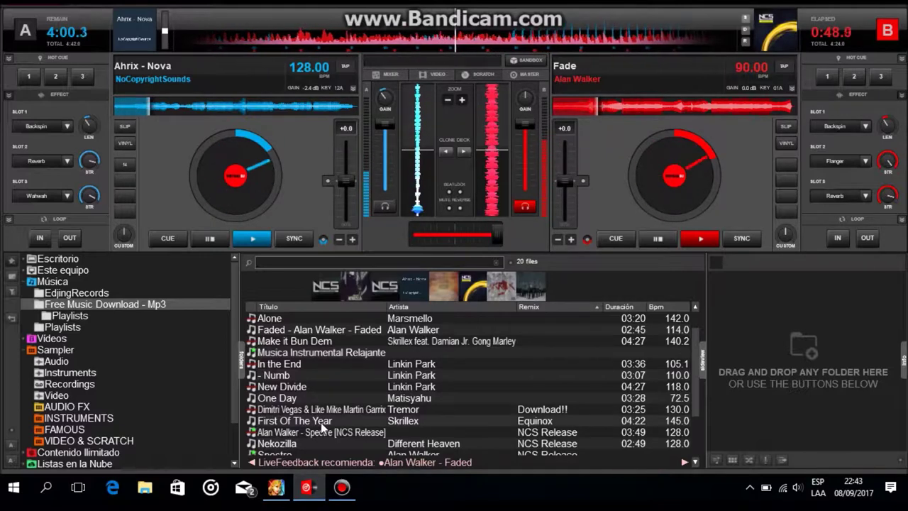
pyautogui.scroll(-1, 415, 436)
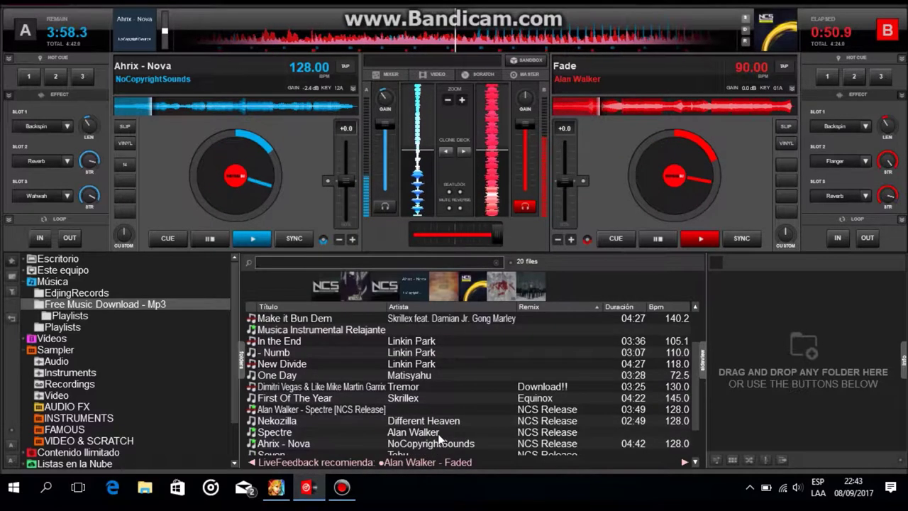
pyautogui.scroll(-1, 437, 437)
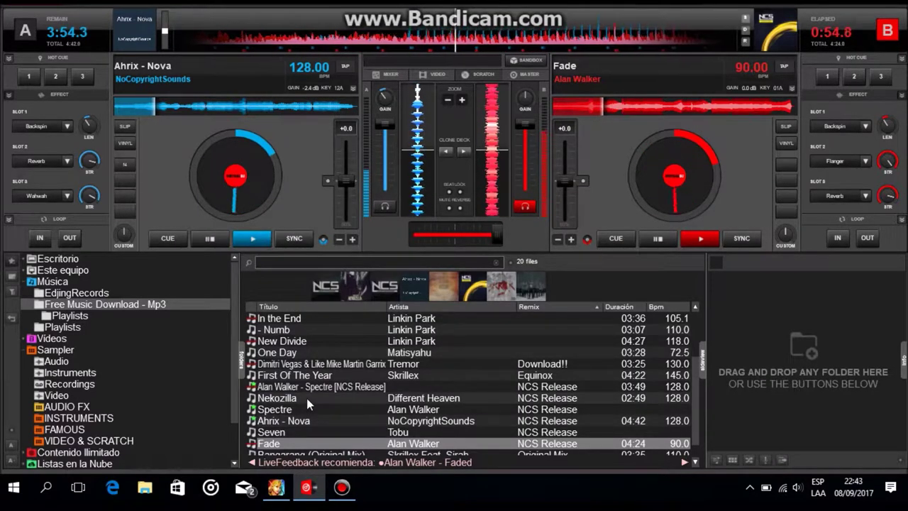
pyautogui.moveTo(309, 428); pyautogui.dragTo(236, 162)
pyautogui.click(291, 237)
pyautogui.click(340, 192)
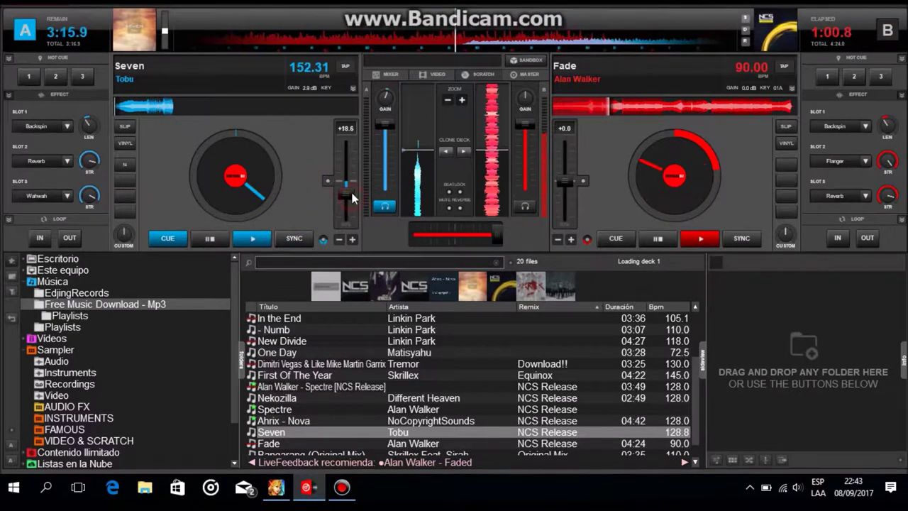
pyautogui.click(326, 179)
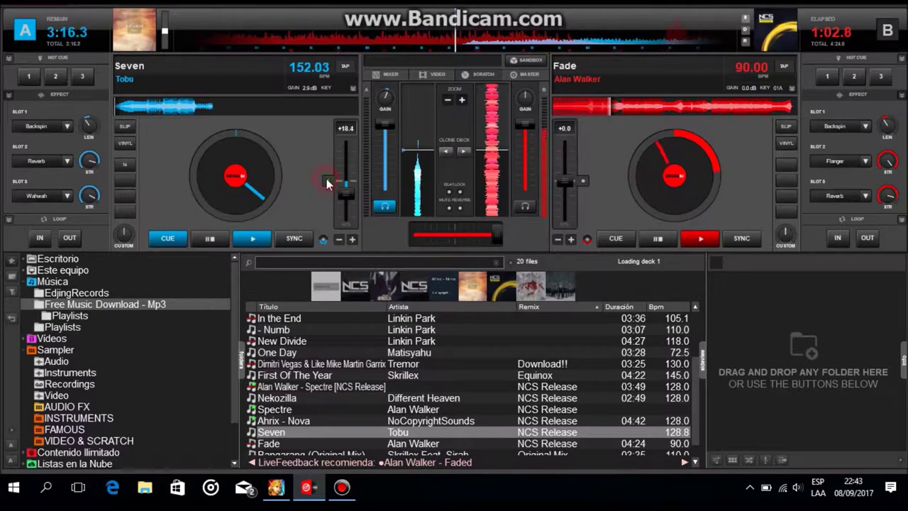
pyautogui.click(267, 239)
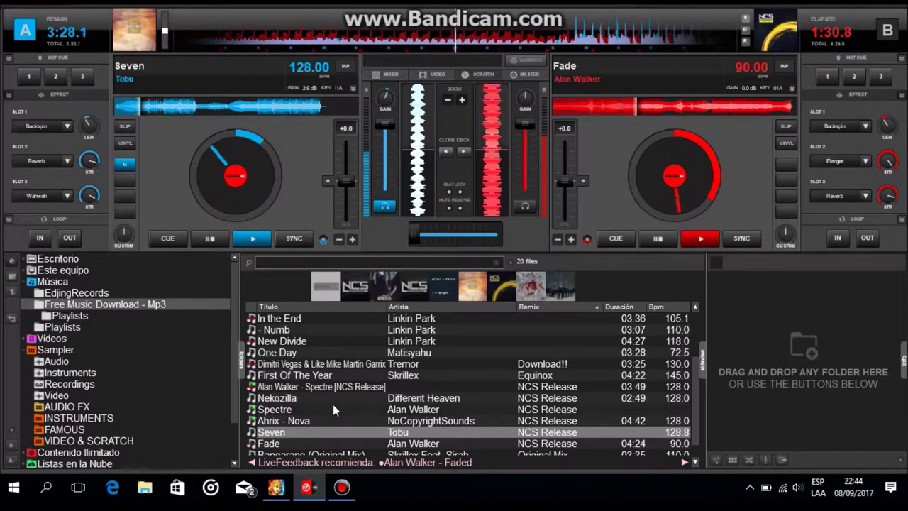
# Load First Of The Year by Skrillex onto deck B, sync it with deck A and start playback
pyautogui.moveTo(336, 375); pyautogui.dragTo(673, 176)
pyautogui.click(138, 227)
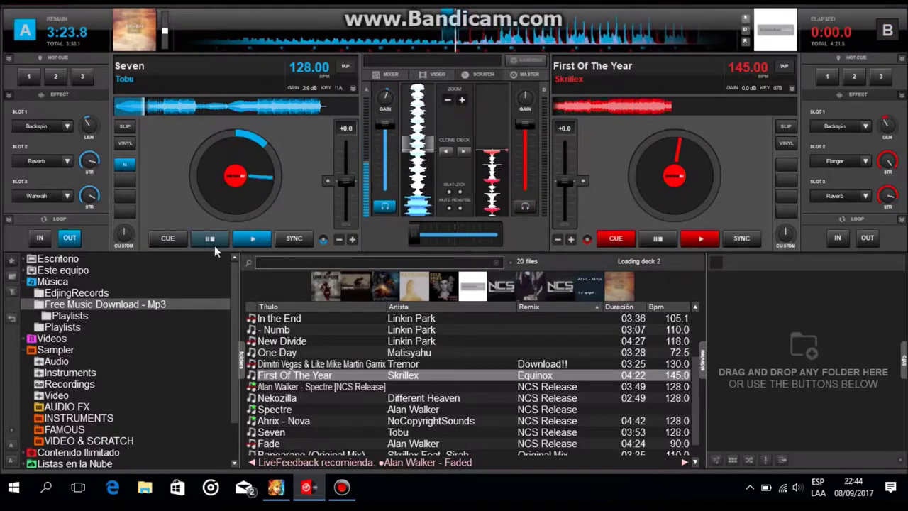
pyautogui.click(738, 238)
pyautogui.click(701, 238)
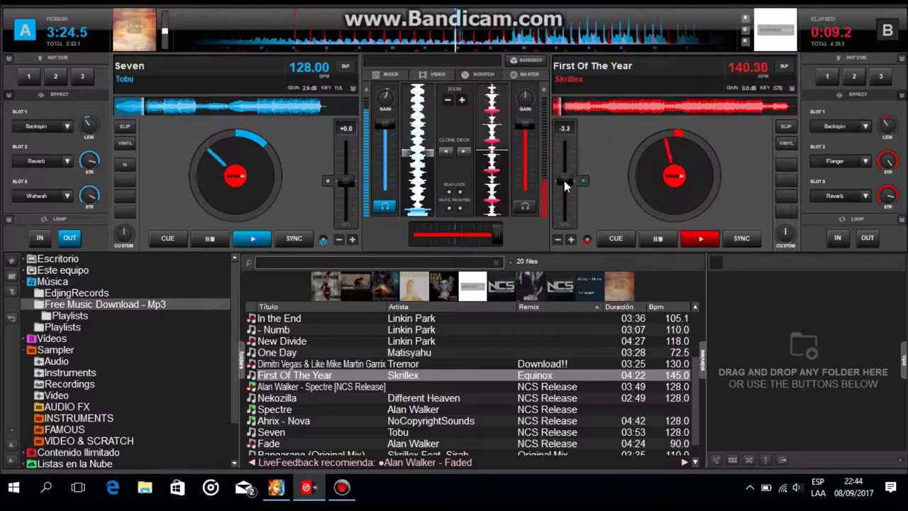
# Set the pitch of deck B to +5.9
pyautogui.moveTo(564, 180); pyautogui.dragTo(564, 187)
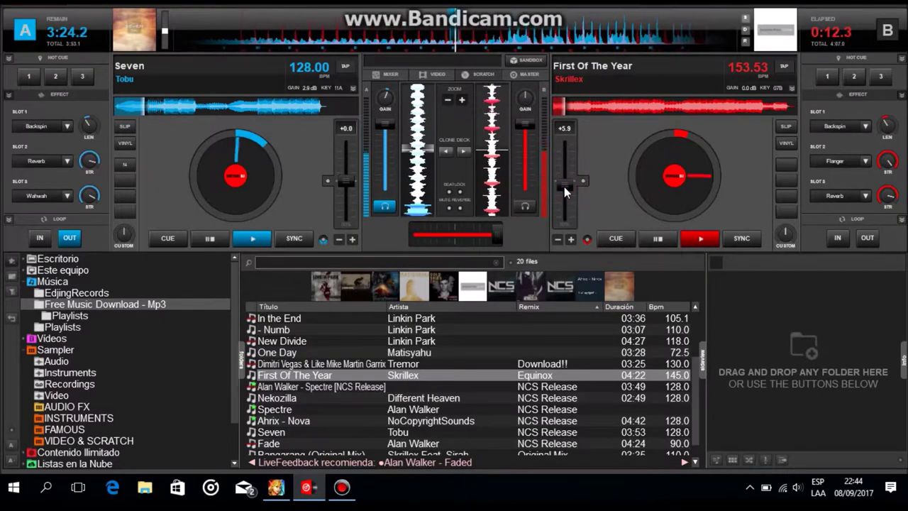
pyautogui.click(564, 186)
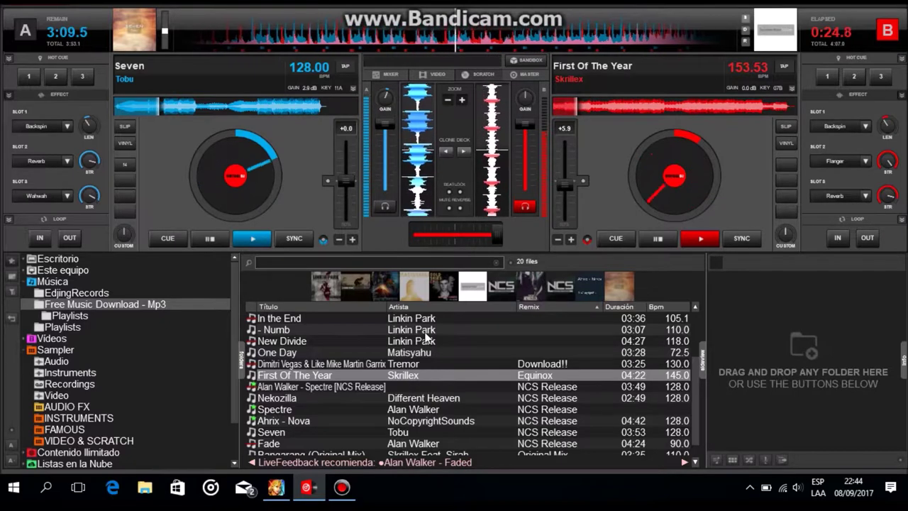
# Load In the End by Linkin Park onto deck A, reset its pitch to +0.0 and start playback
pyautogui.scroll(-1, 432, 359)
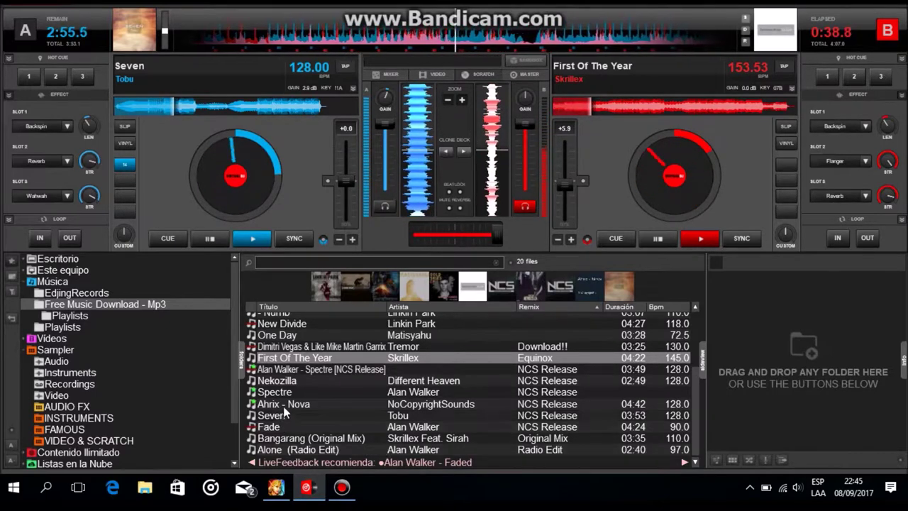
pyautogui.scroll(1, 287, 394)
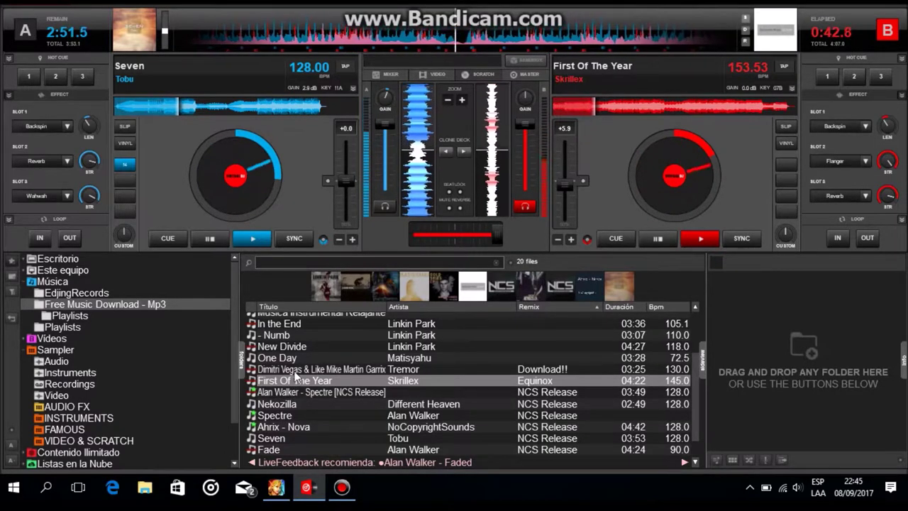
pyautogui.click(297, 358)
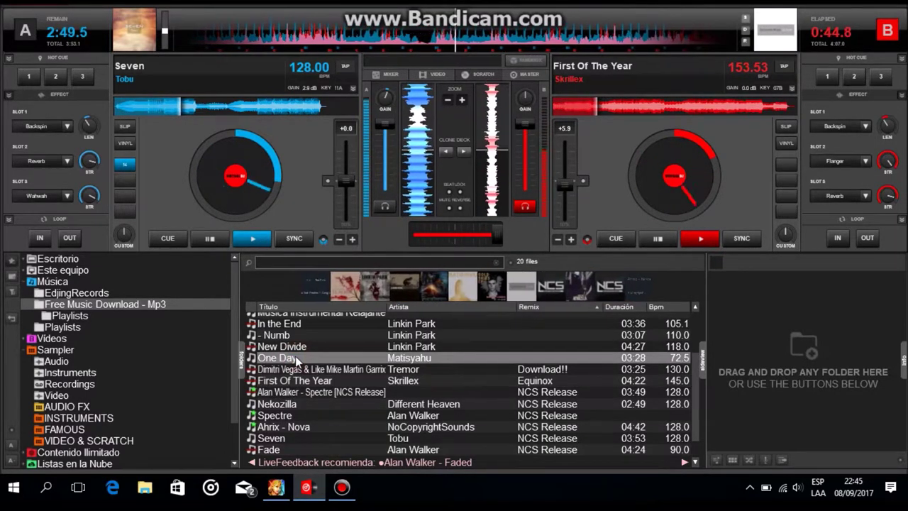
pyautogui.moveTo(291, 324); pyautogui.dragTo(256, 178)
pyautogui.click(294, 239)
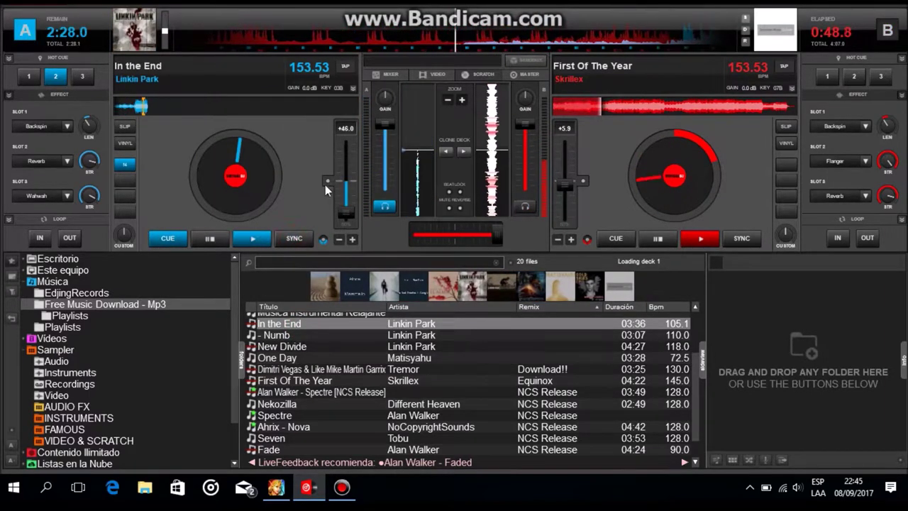
pyautogui.click(320, 180)
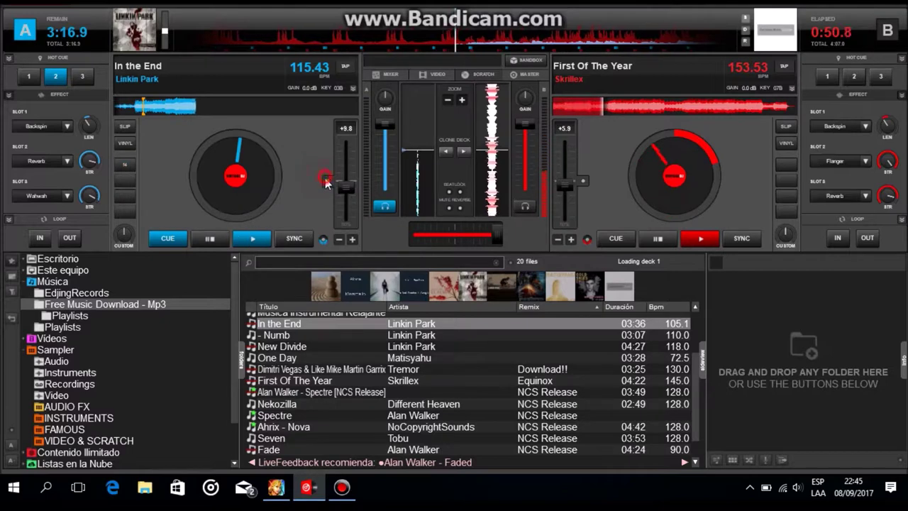
pyautogui.click(256, 239)
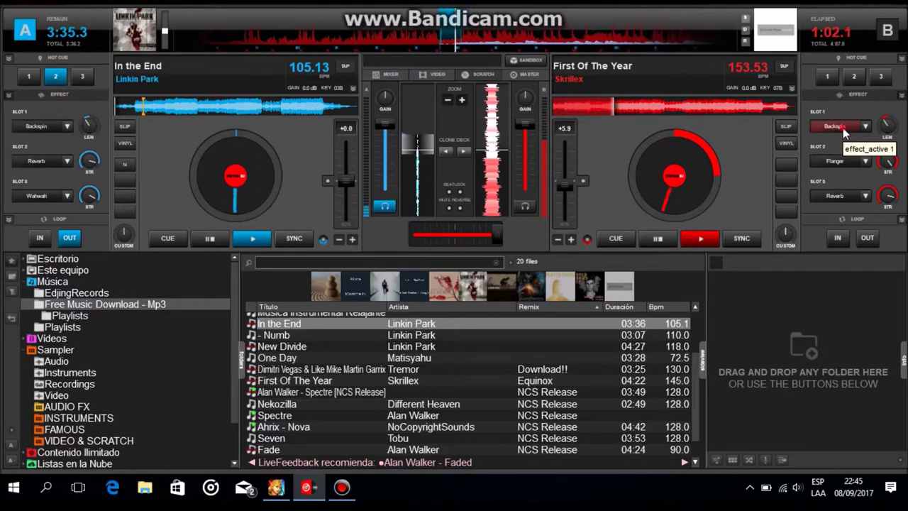
# Transition from deck B to deck A with the Backspin effect on deck B, and return deck B to its cue point
pyautogui.click(855, 125)
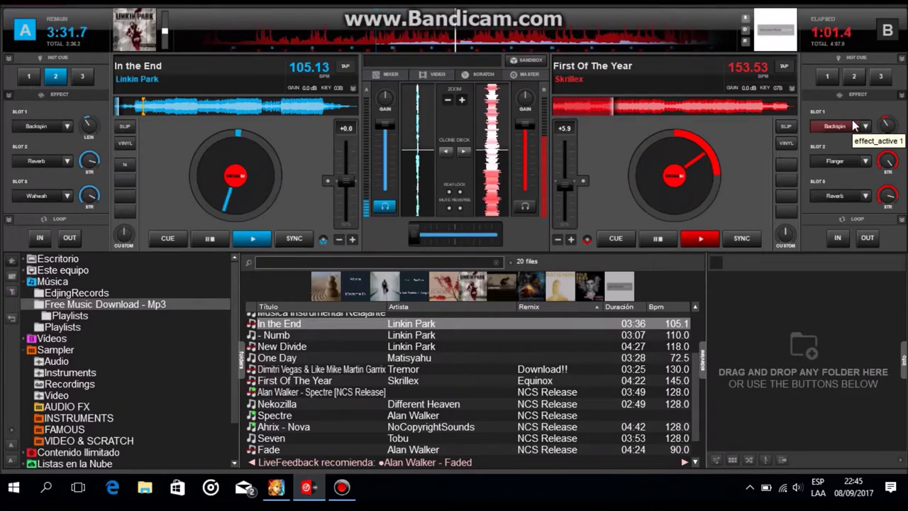
pyautogui.press('o')
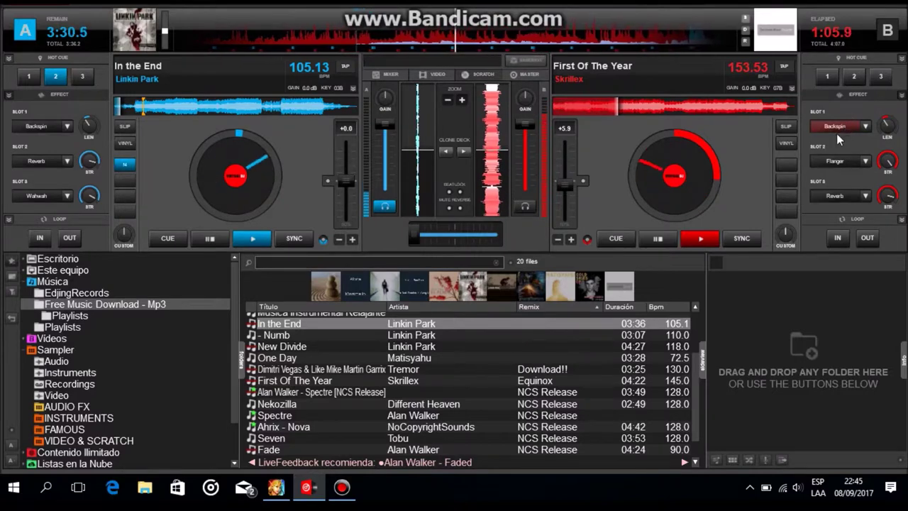
pyautogui.click(617, 239)
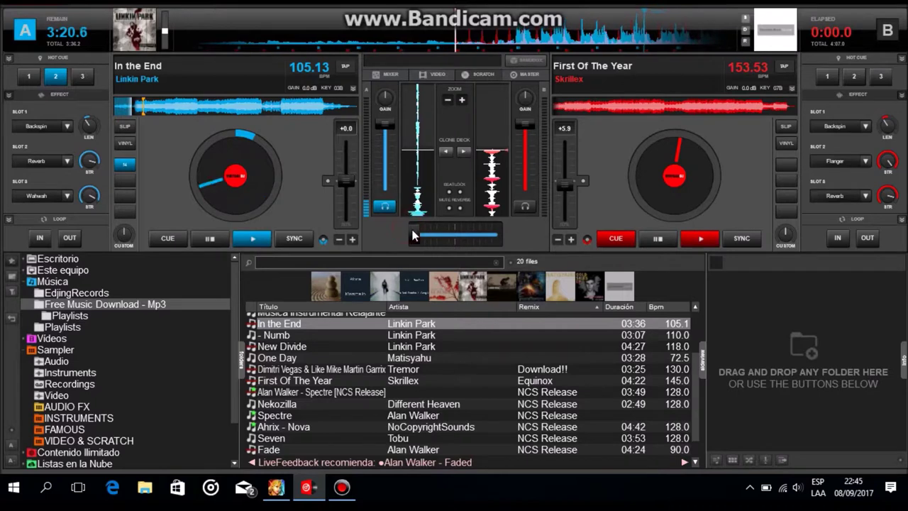
# Center the crossfader between the two decks and pause In the End on deck A
pyautogui.moveTo(418, 240); pyautogui.dragTo(452, 237)
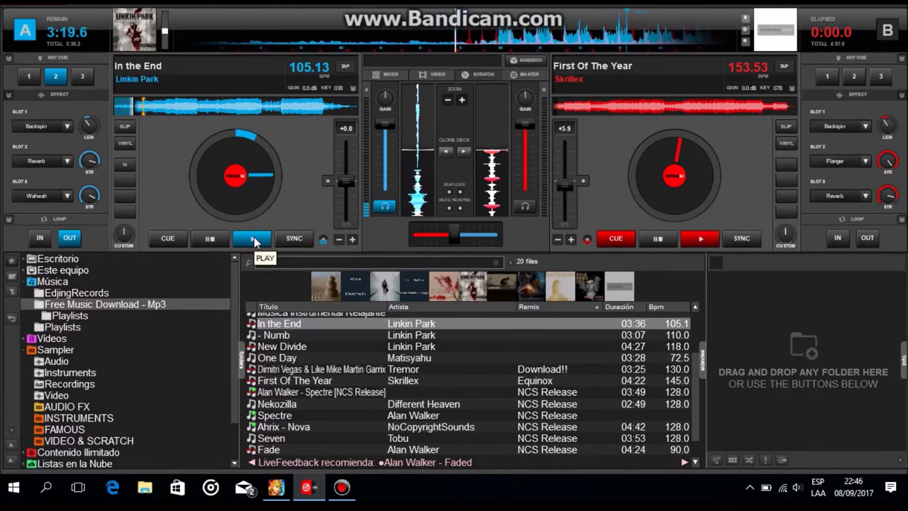
pyautogui.click(208, 240)
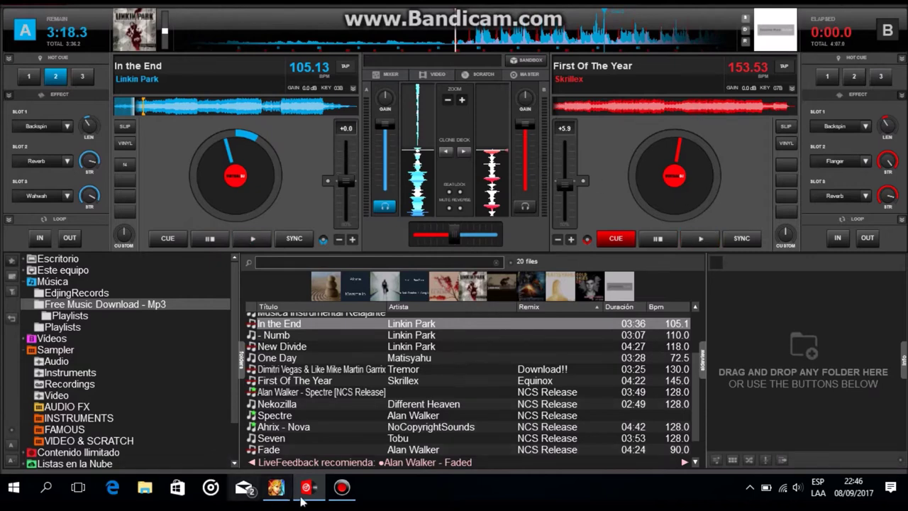
# Switch to Bandicam and stop the screen recording
pyautogui.click(342, 488)
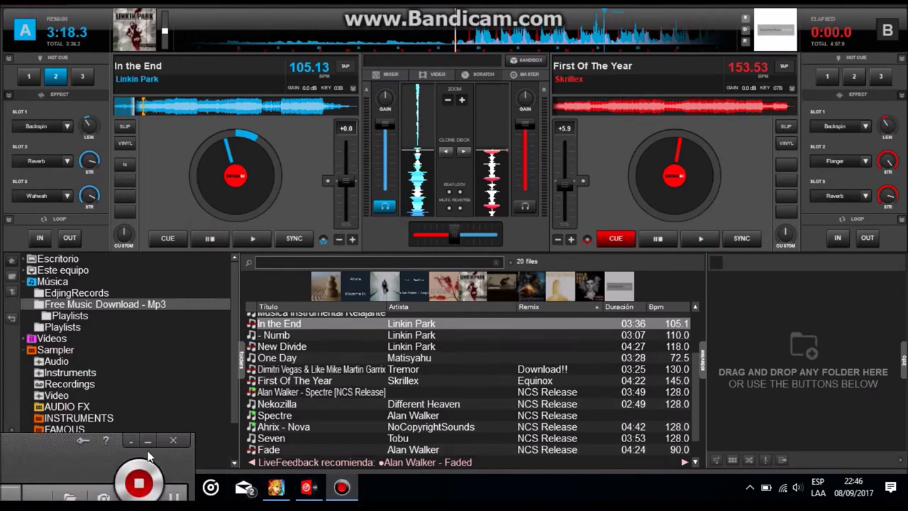
pyautogui.click(140, 483)
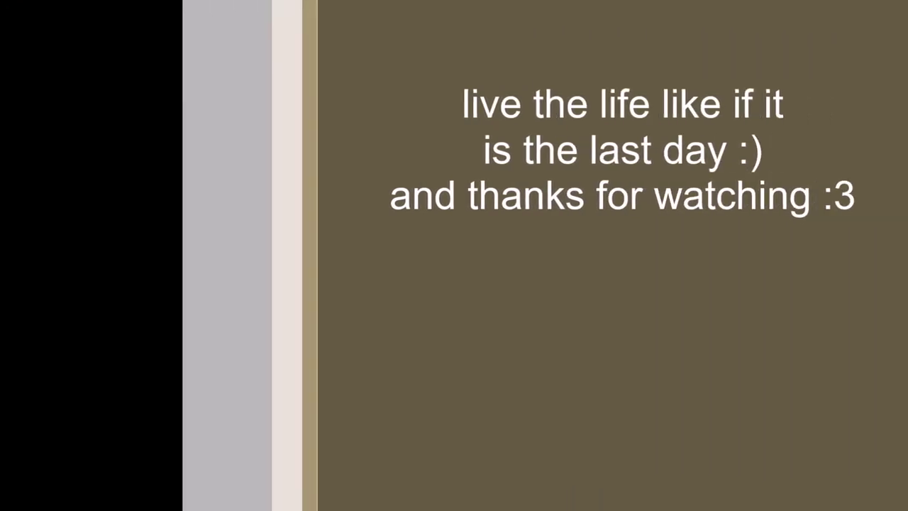